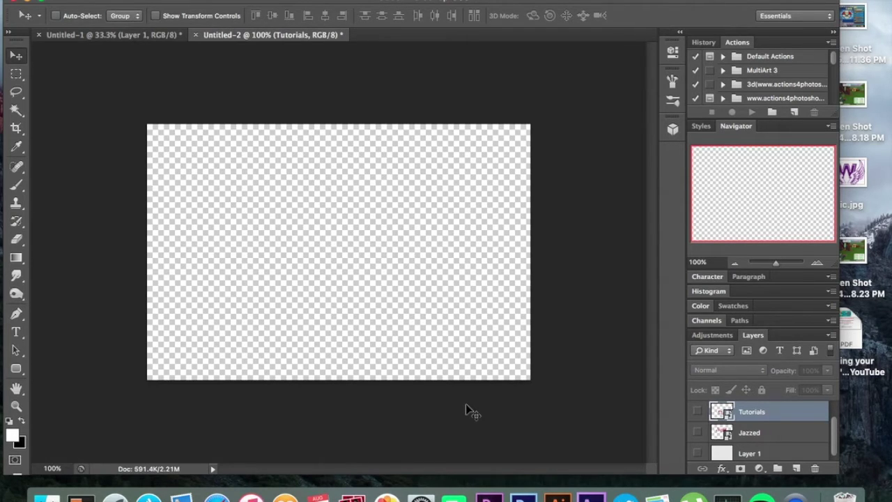
Make the paper-textured Layer 1 background and the Curves 1 adjustment layer visible
click(697, 453)
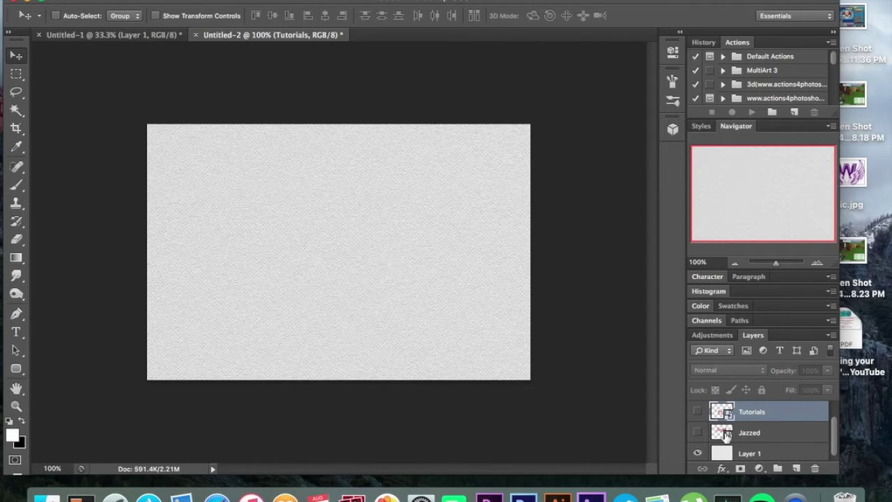
scroll(732, 433, up, 2)
click(698, 411)
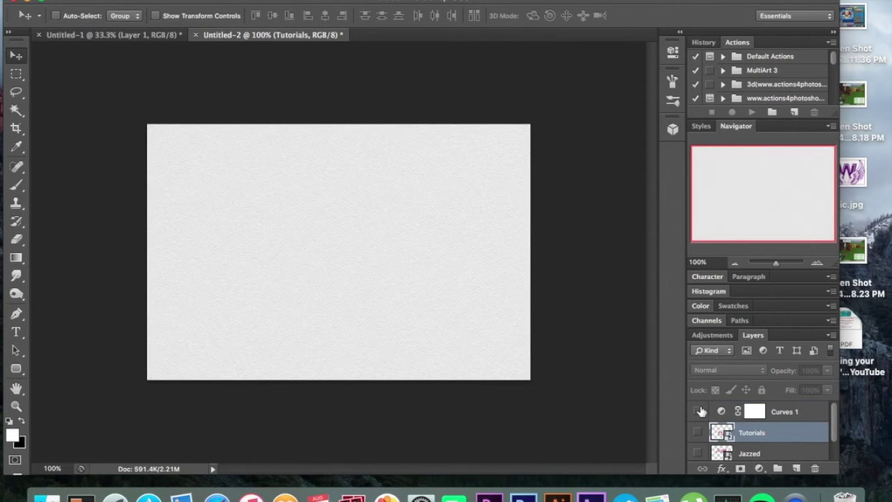
scroll(701, 411, down, 2)
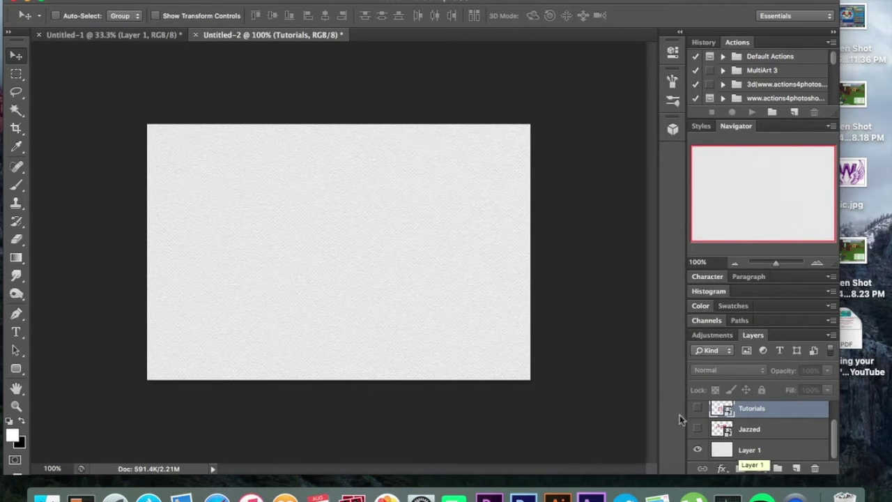
Add the text "Jazzed" in 95 pt Vanilla Daisy and move it toward the upper middle of the canvas
click(16, 333)
click(217, 271)
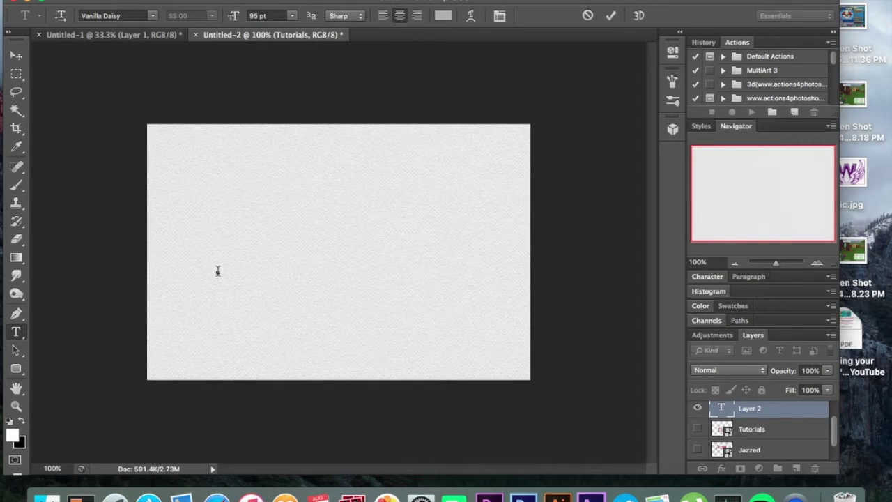
text(Jazze)
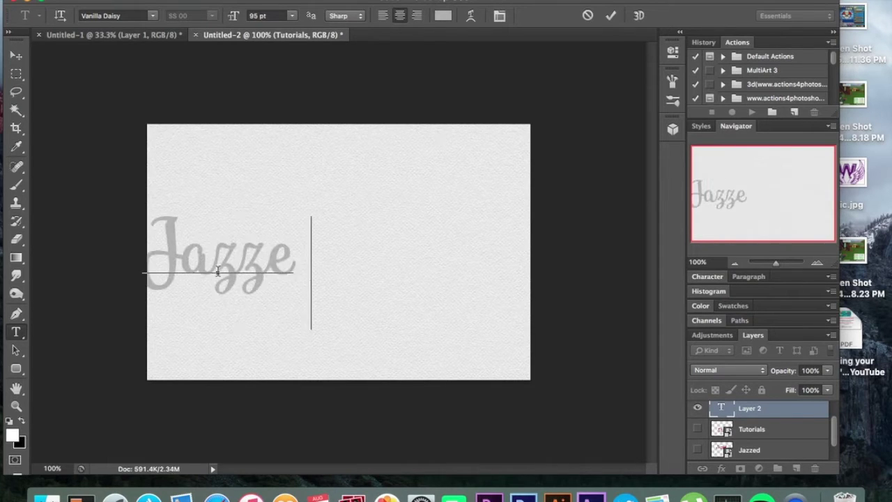
text(d)
drag(292, 176, 354, 157)
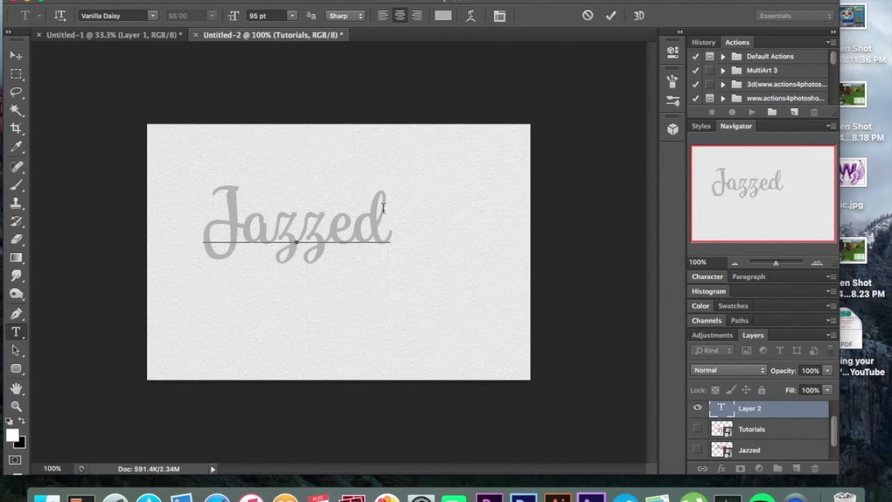
Select the "Jazzed" text and browse the available fonts without changing its font
drag(364, 203, 171, 154)
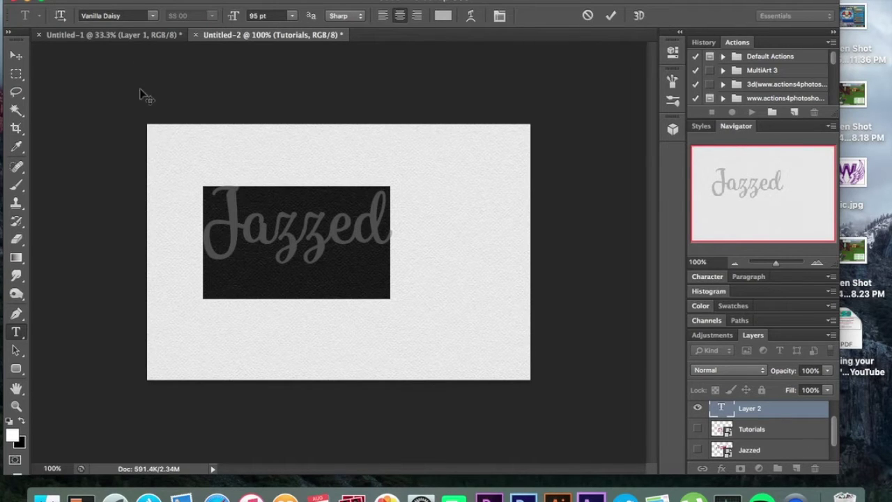
click(154, 17)
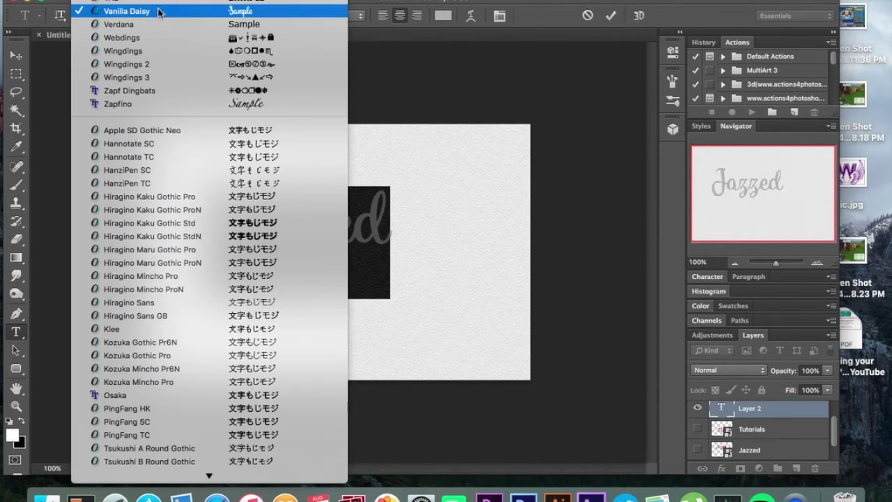
scroll(168, 6, up, 15)
scroll(209, 237, up, 20)
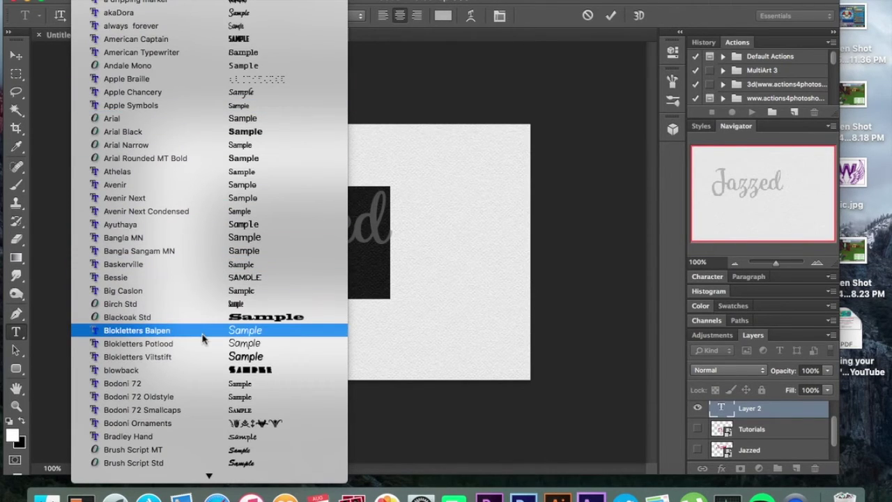
mouse_move(209, 475)
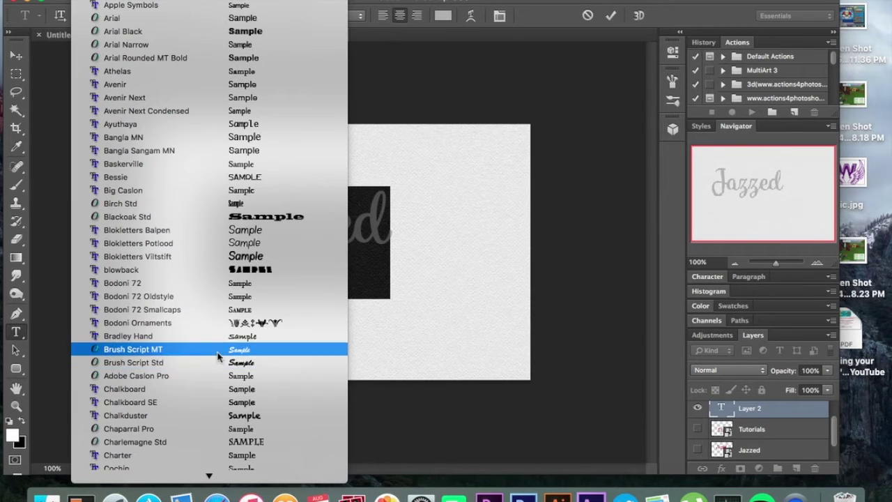
click(409, 349)
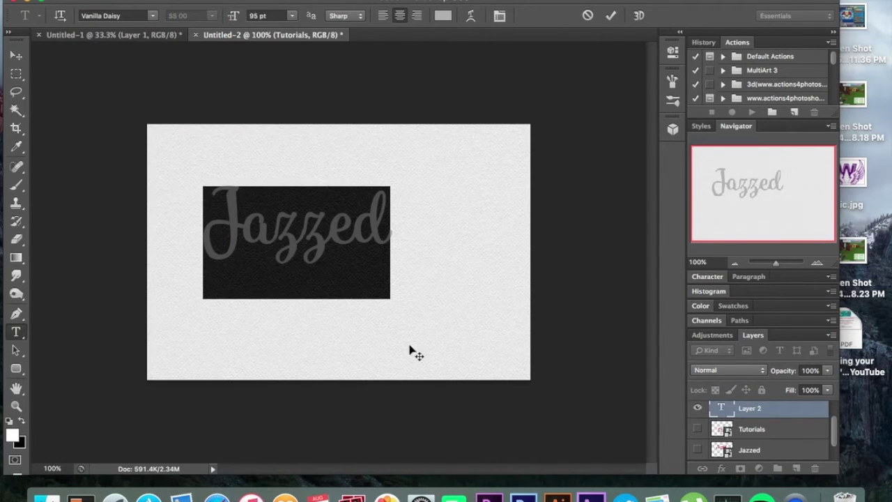
click(381, 211)
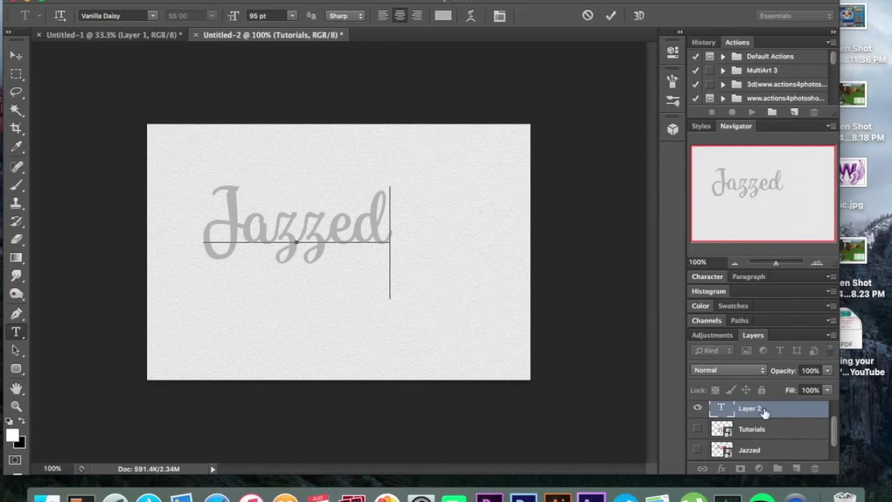
Commit the new Jazzed text, convert its layer to a smart object, and delete that layer
click(791, 416)
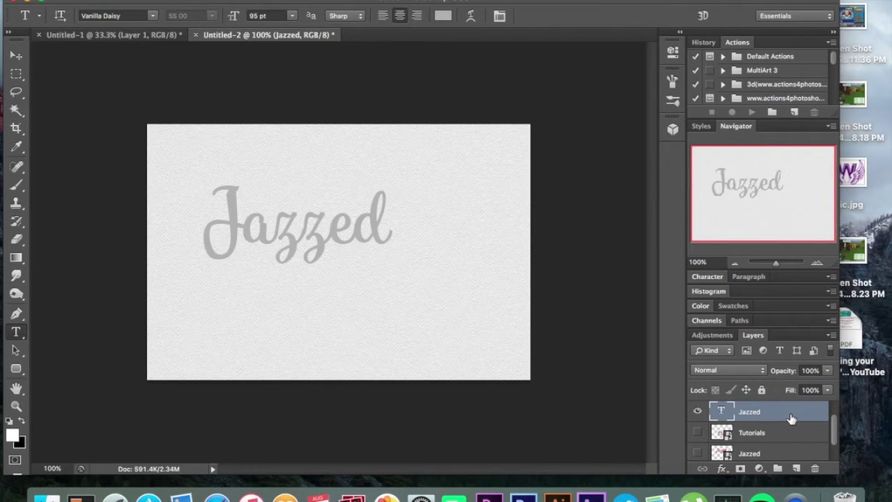
right_click(791, 418)
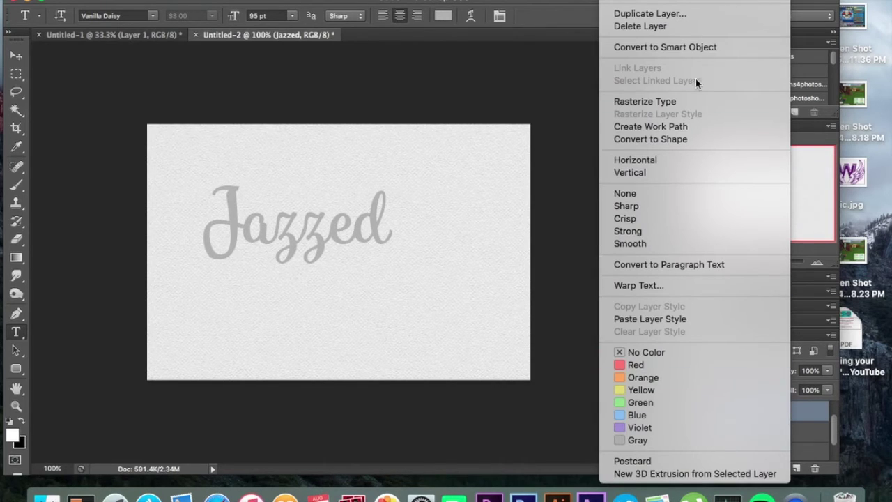
click(690, 46)
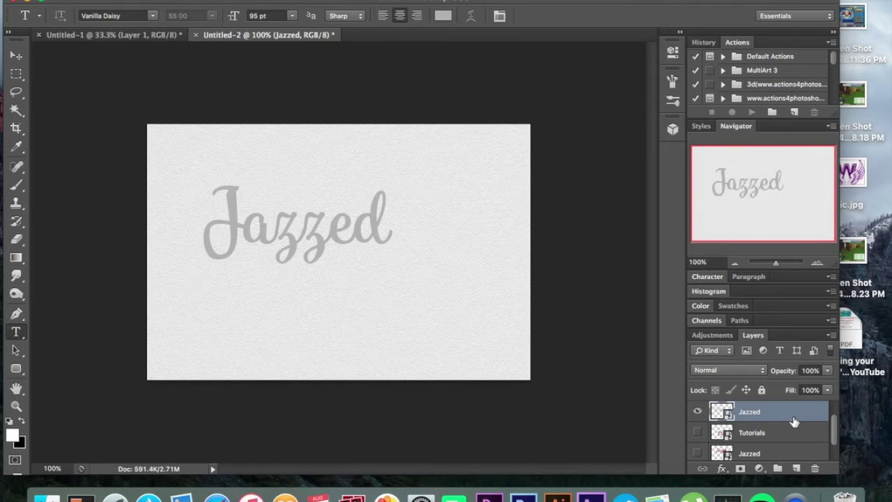
key(Delete)
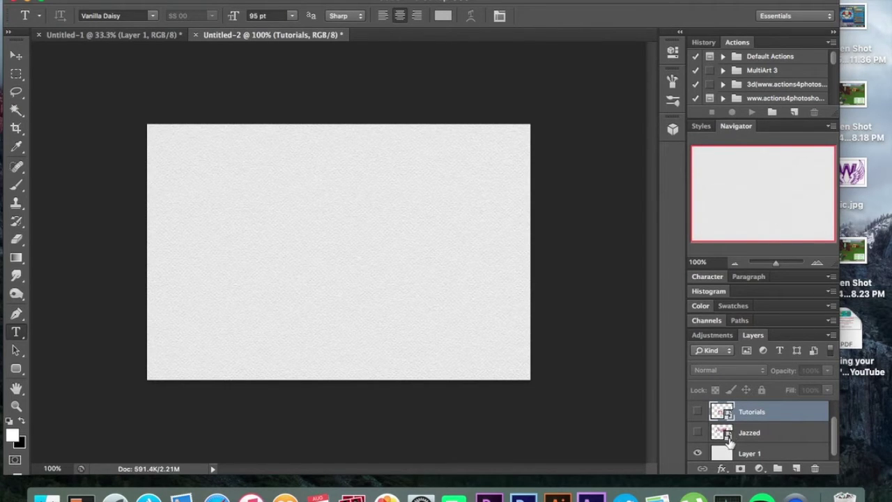
Open the contents of the existing hidden Jazzed smart object for editing
double_click(728, 440)
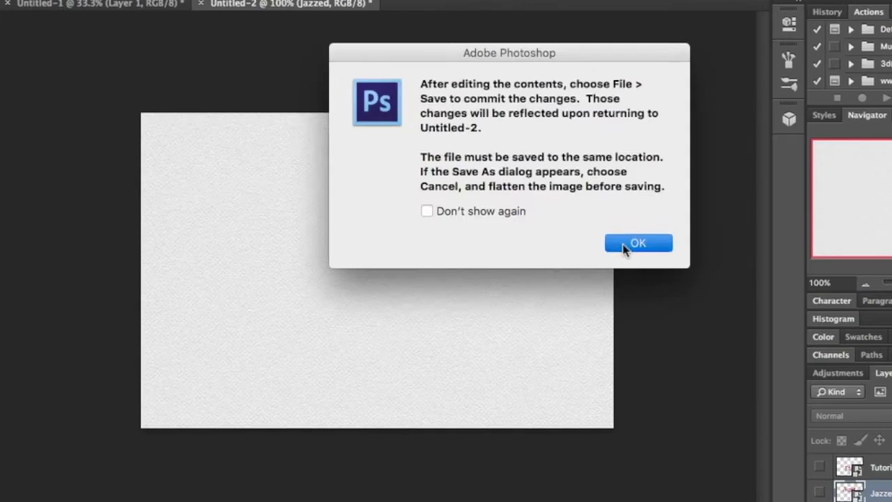
click(537, 229)
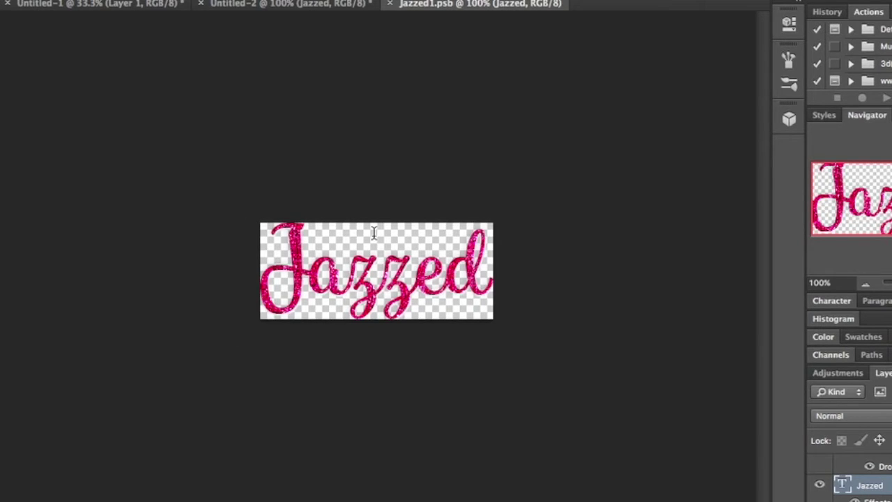
View the pink glitter document, switch to Safari, and browse Google image results for "glitter texture"
click(53, 7)
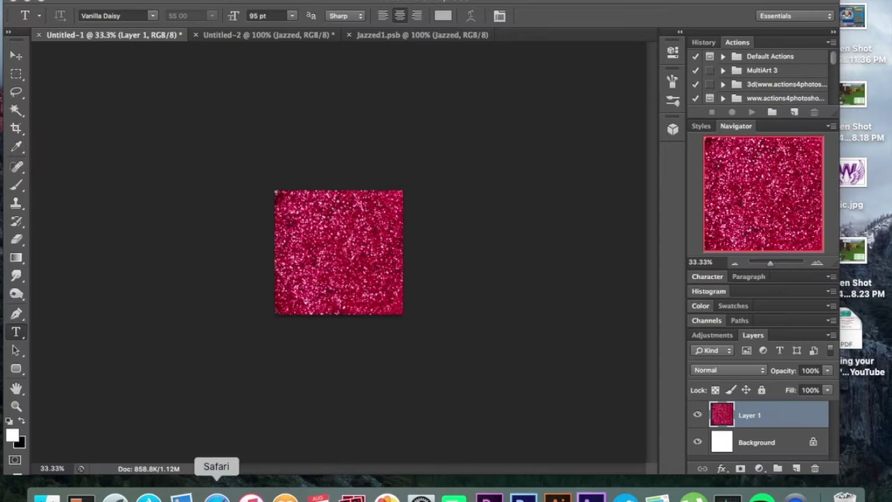
click(213, 493)
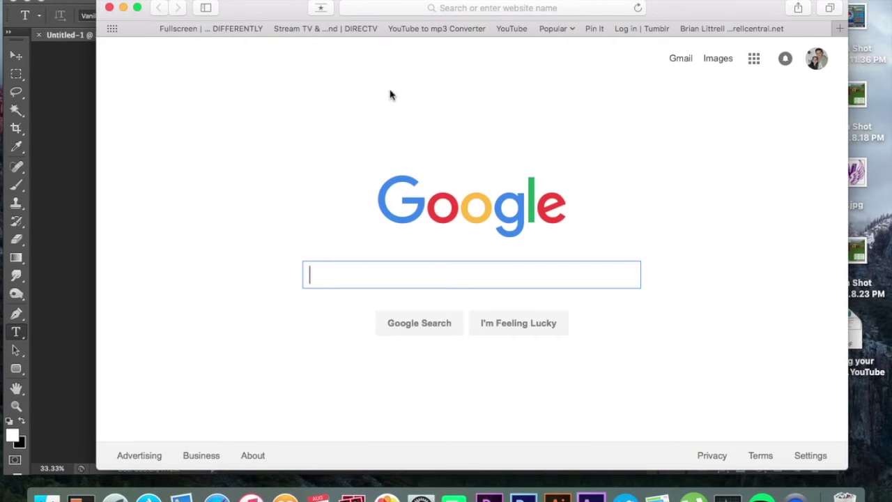
text(glit)
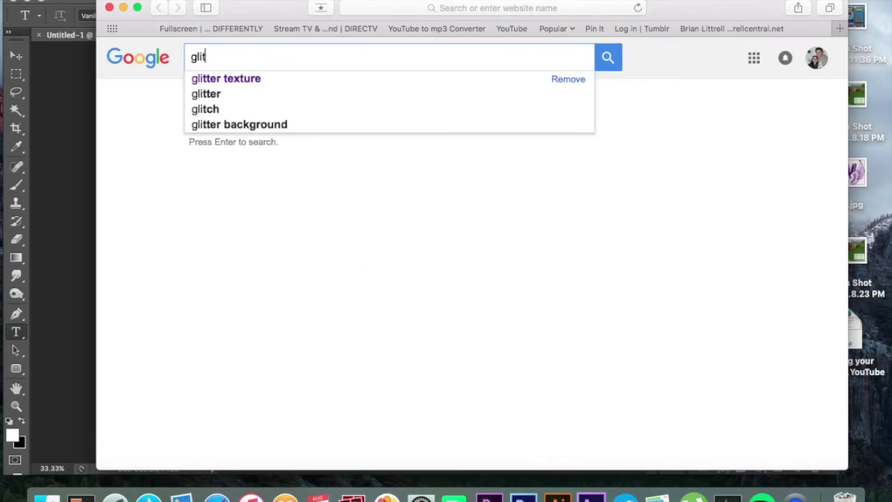
text(ter texture)
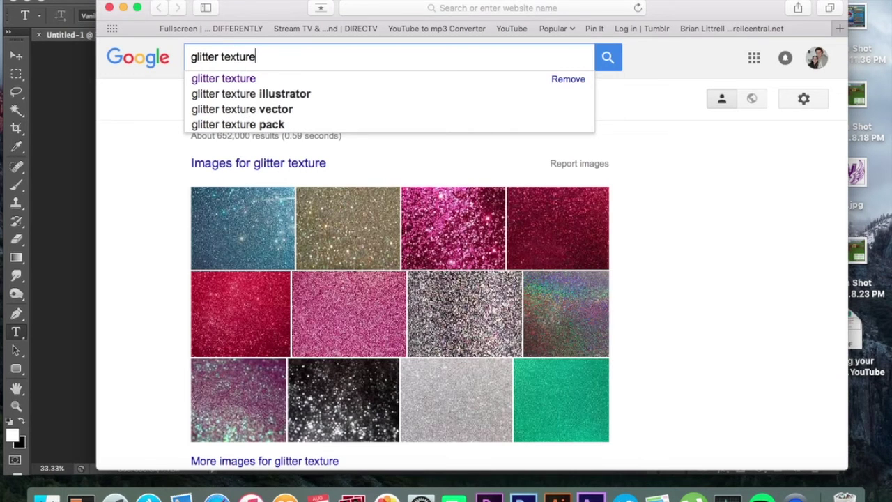
key(Return)
click(302, 165)
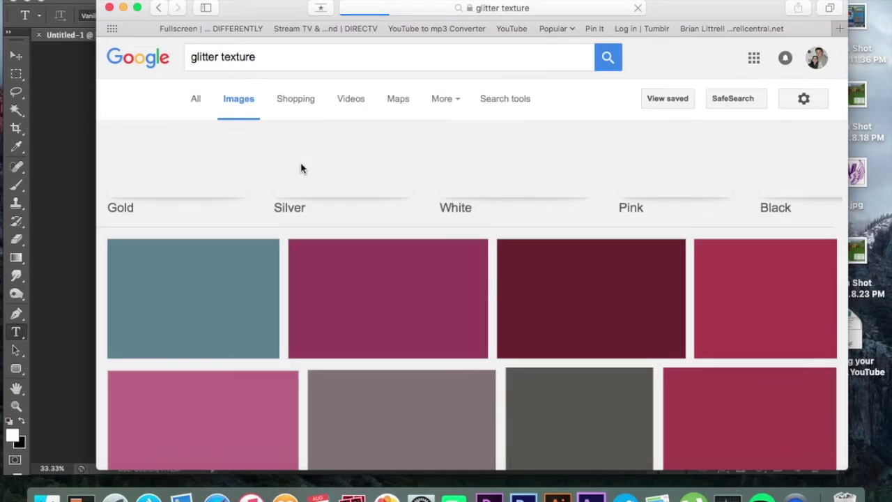
scroll(302, 168, down, 5)
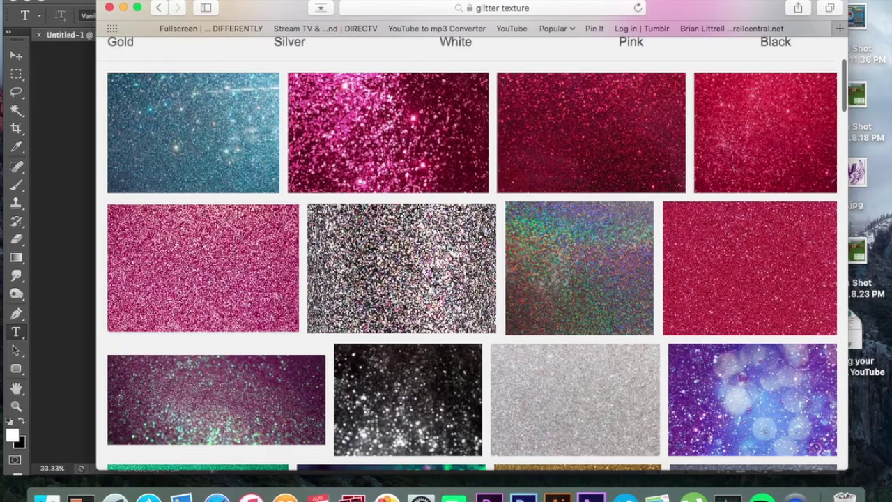
click(110, 7)
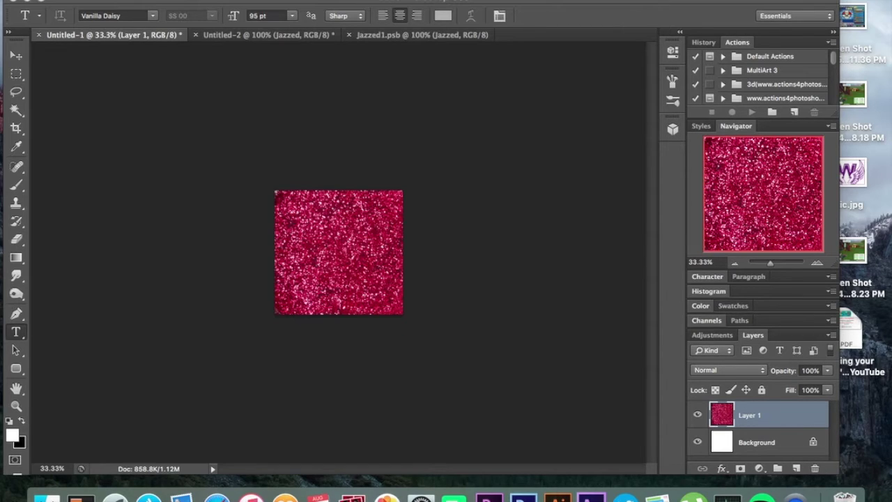
Locate the Define Pattern command for the glitter texture in Untitled-1 without applying it
click(111, 0)
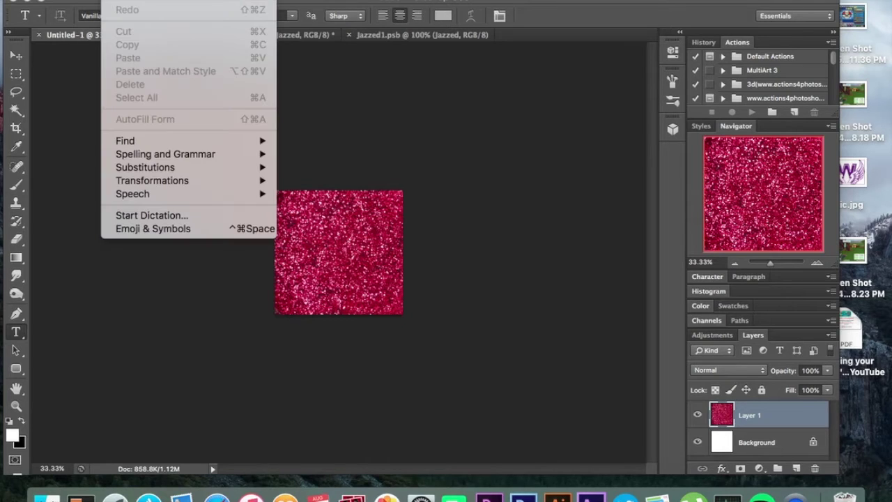
click(326, 286)
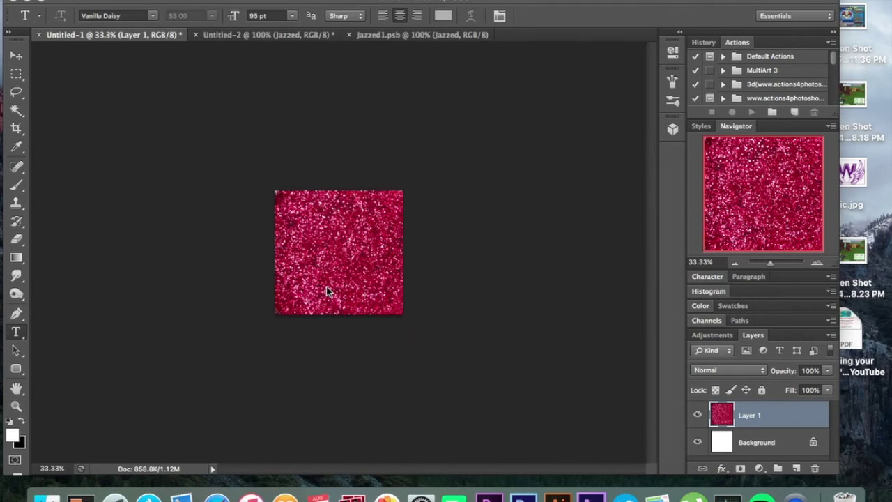
click(326, 286)
click(136, 1)
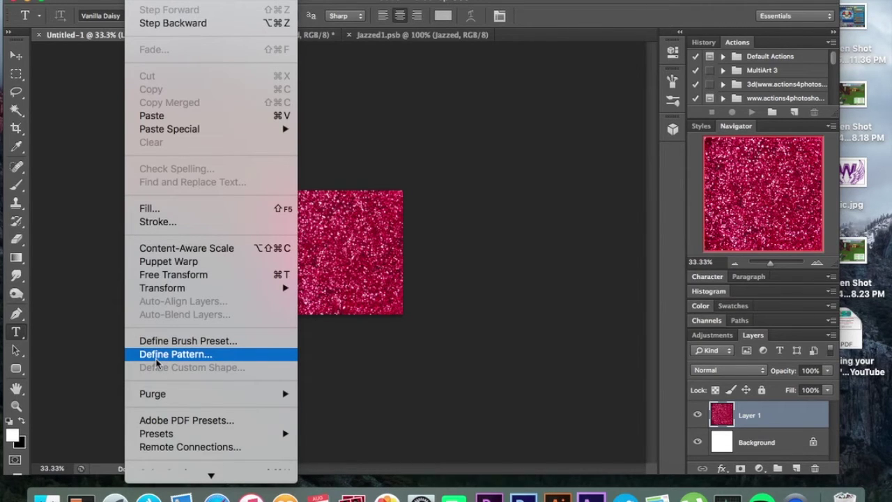
click(81, 183)
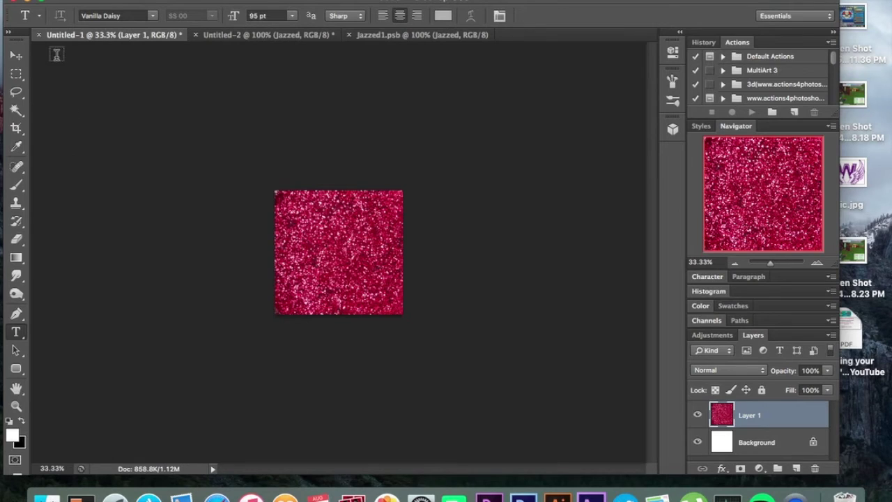
Close the Untitled-1 glitter document without saving its changes
click(39, 35)
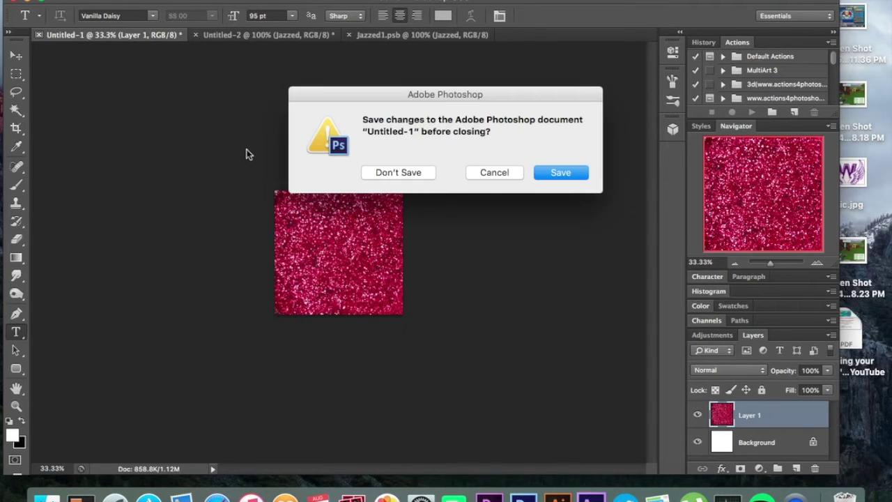
click(415, 173)
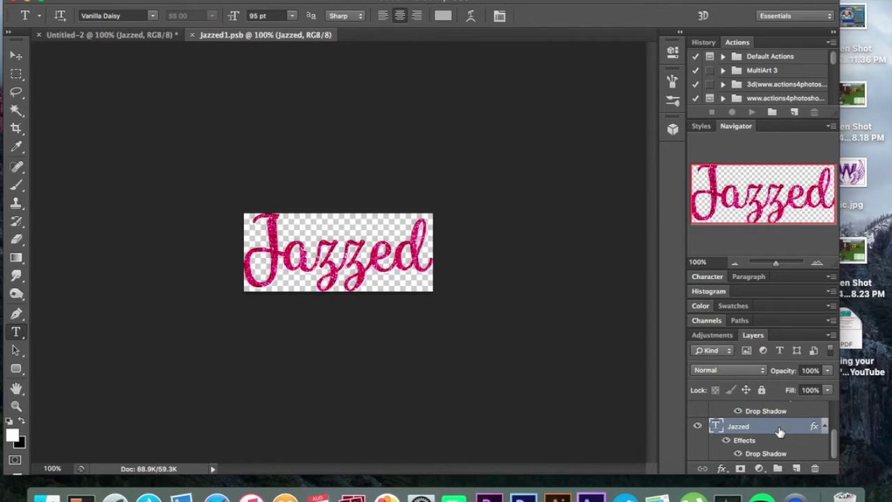
Open the Jazzed copy layer's style settings and examine its Bevel & Emboss options, including the available gloss contours
scroll(779, 431, up, 2)
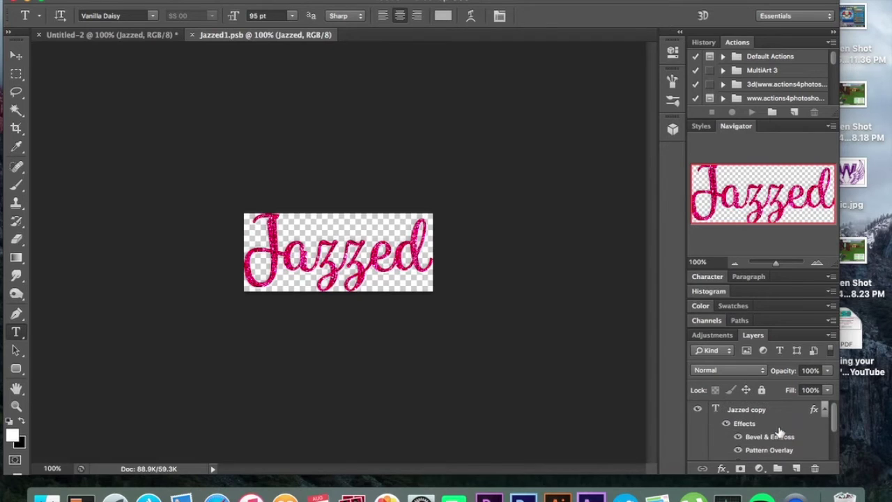
click(776, 408)
double_click(776, 409)
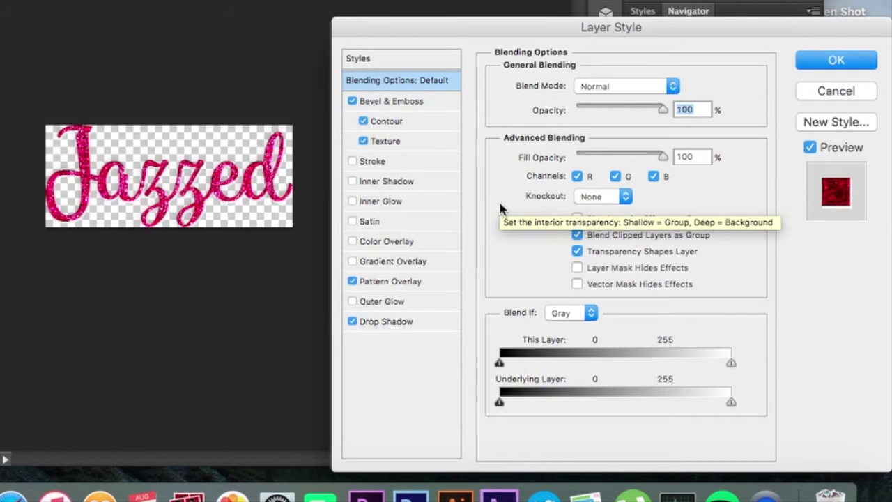
click(409, 108)
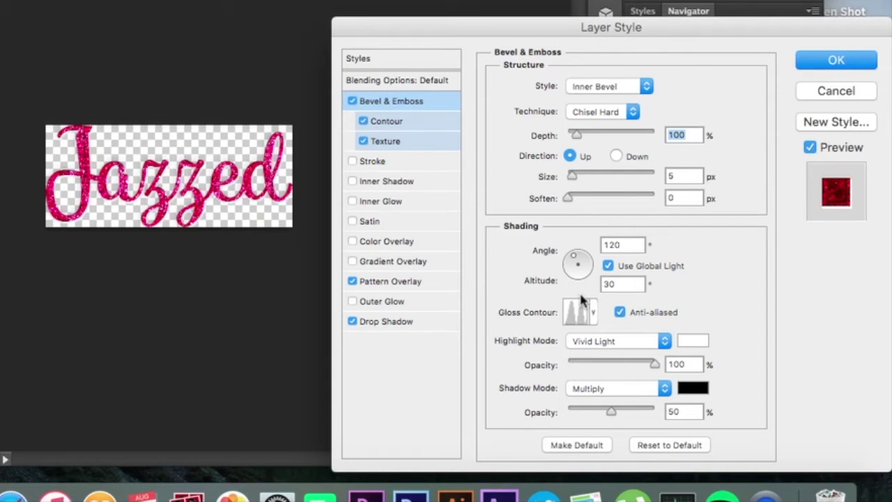
click(592, 312)
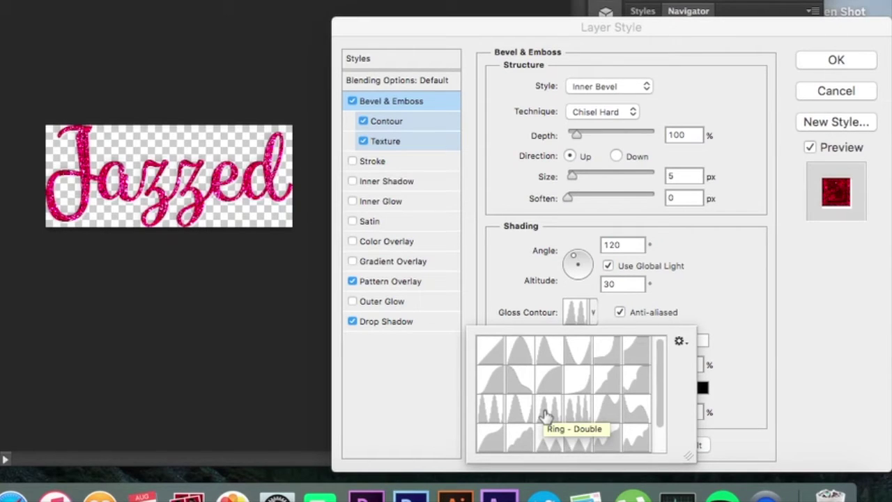
click(717, 309)
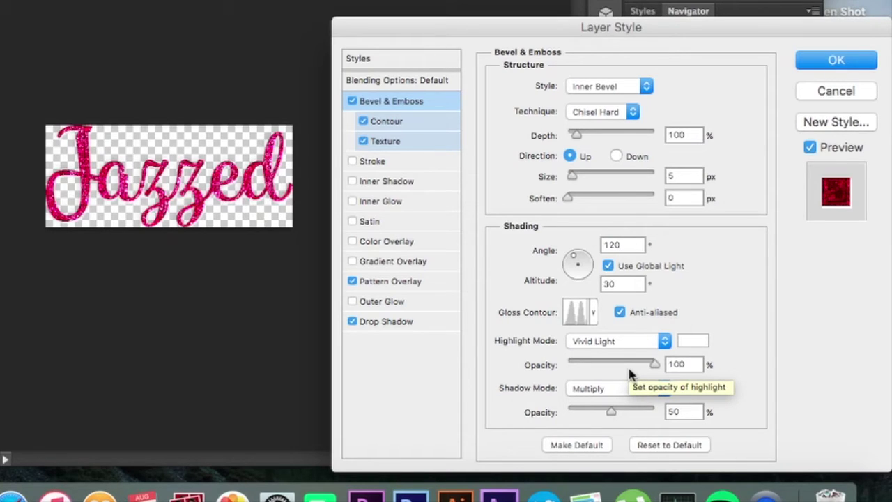
Examine the bevel's Contour and Texture settings for the Jazzed copy layer, including the available texture patterns
click(391, 122)
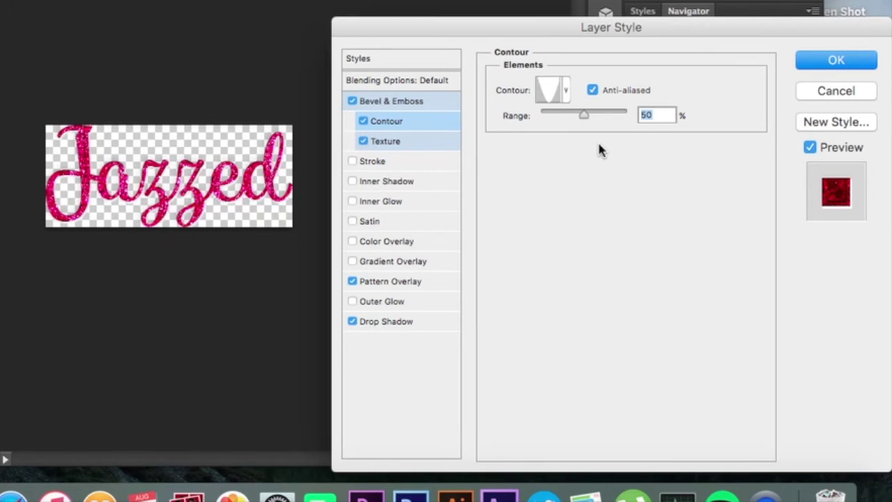
click(401, 141)
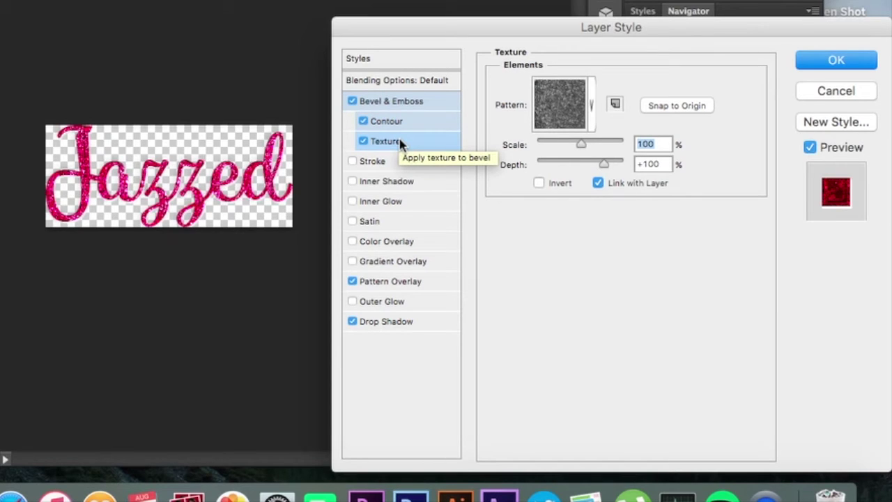
click(592, 105)
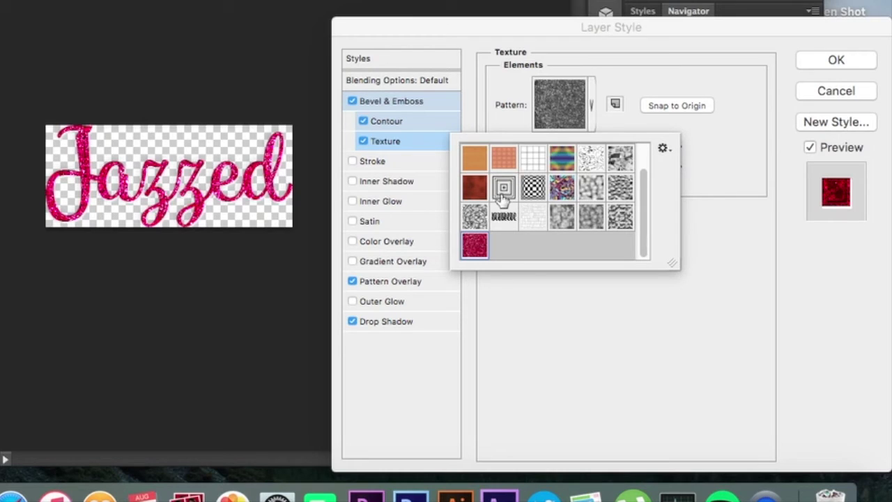
click(594, 131)
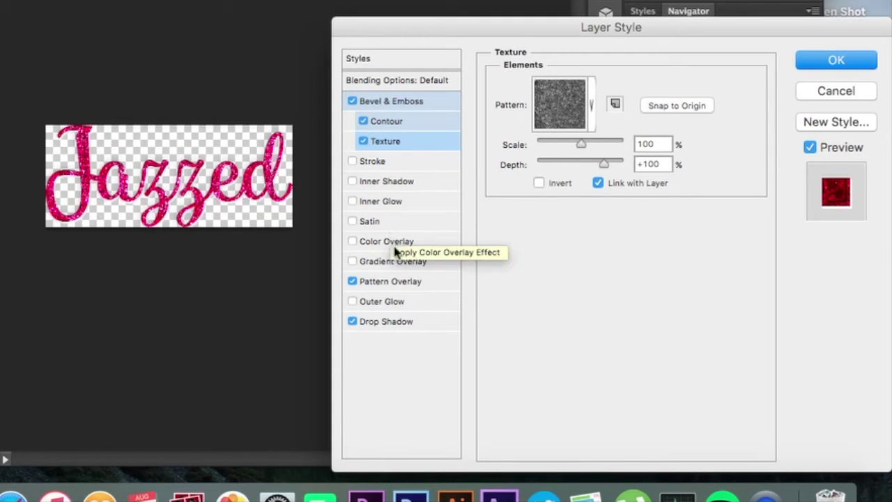
Review the Jazzed copy layer's Pattern Overlay and Drop Shadow settings, and close its layer style settings
click(398, 283)
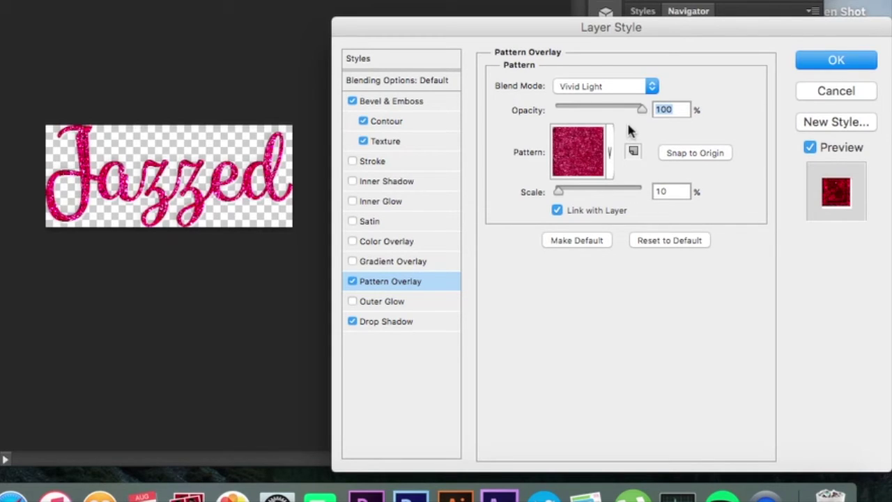
click(423, 325)
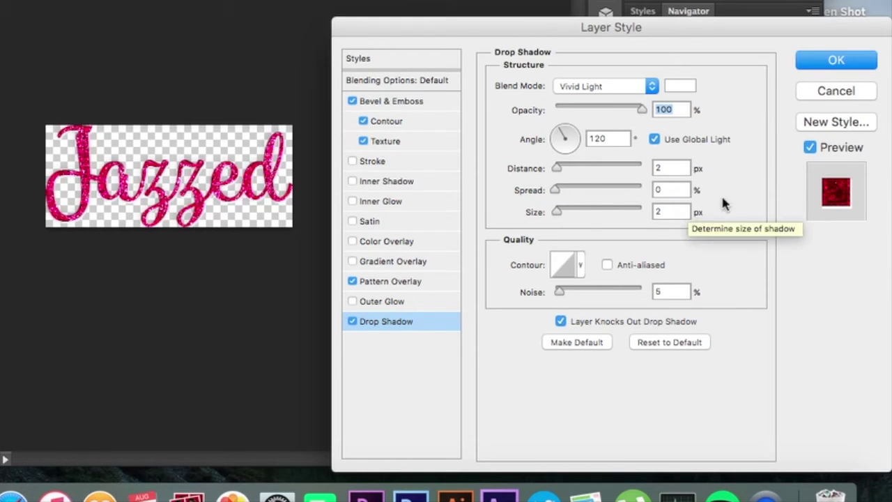
click(808, 70)
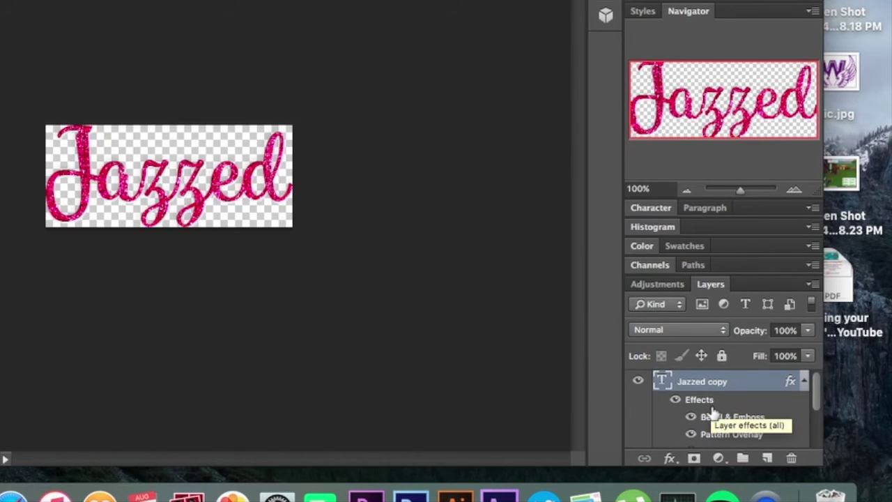
Review the Drop Shadow settings of the lower Jazzed text layer and close its layer style settings
scroll(714, 415, down, 3)
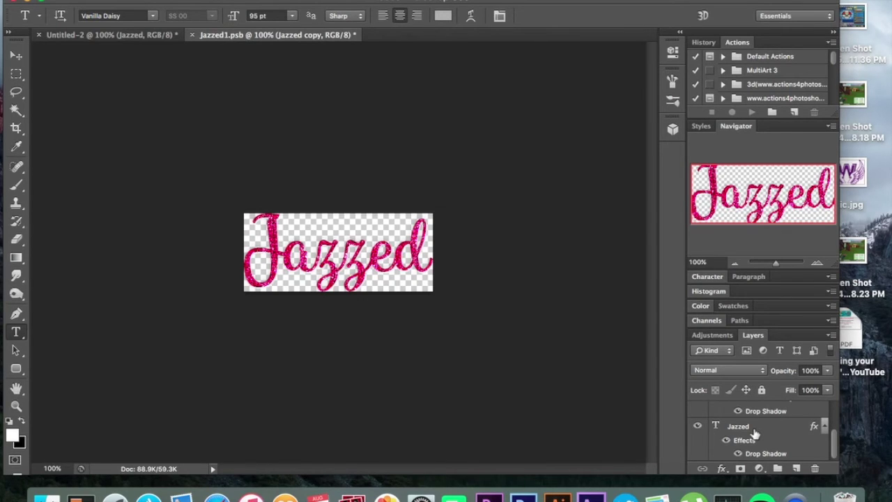
double_click(753, 433)
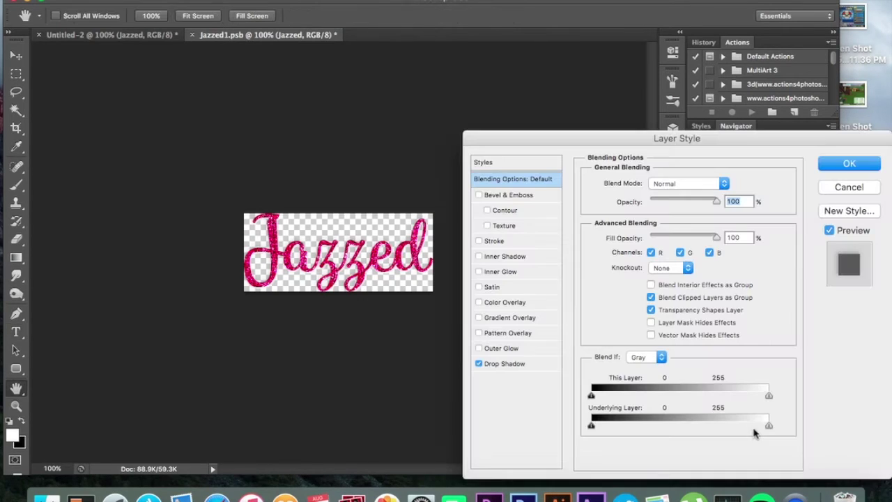
click(511, 366)
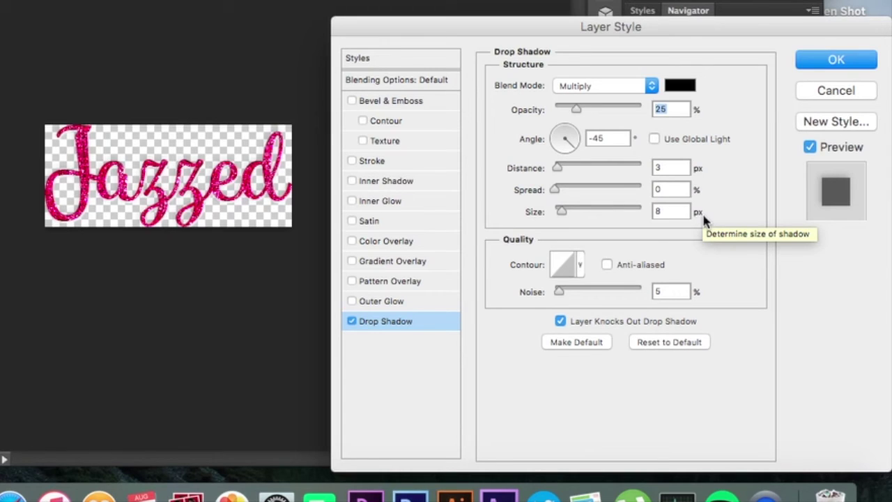
key(Return)
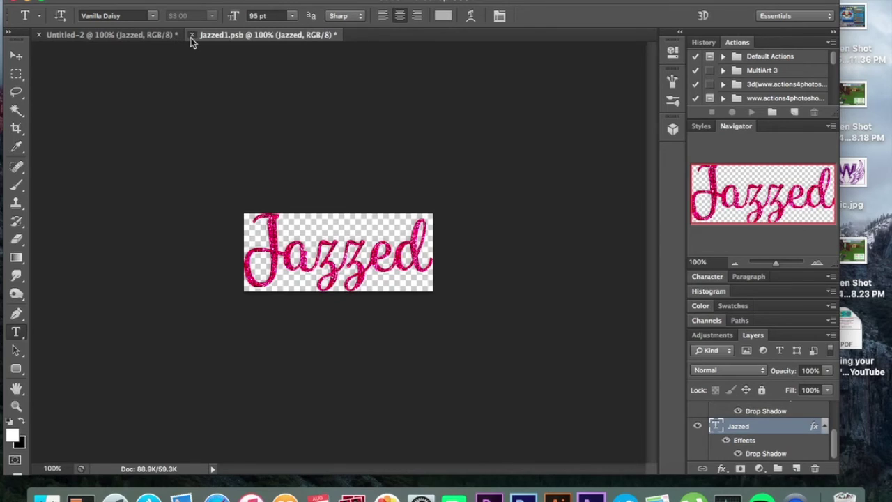
Close Jazzed1.psb with its changes saved and make the Jazzed smart object visible in Untitled-2
click(192, 35)
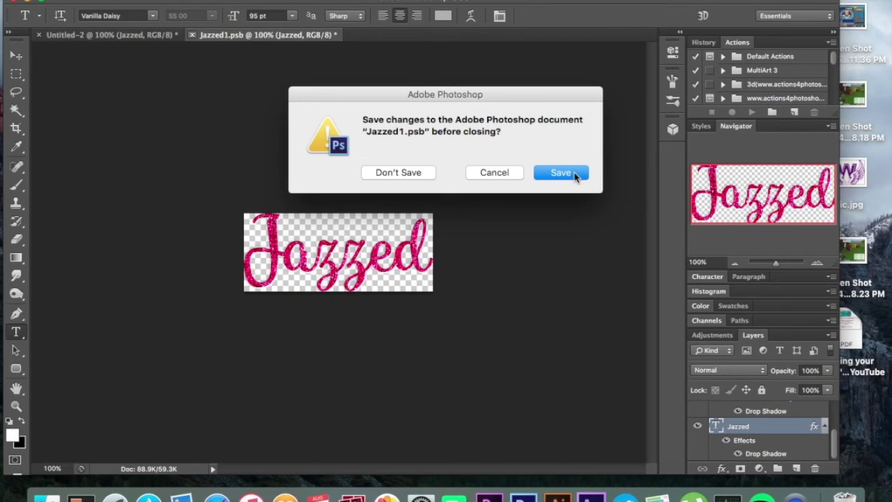
click(561, 172)
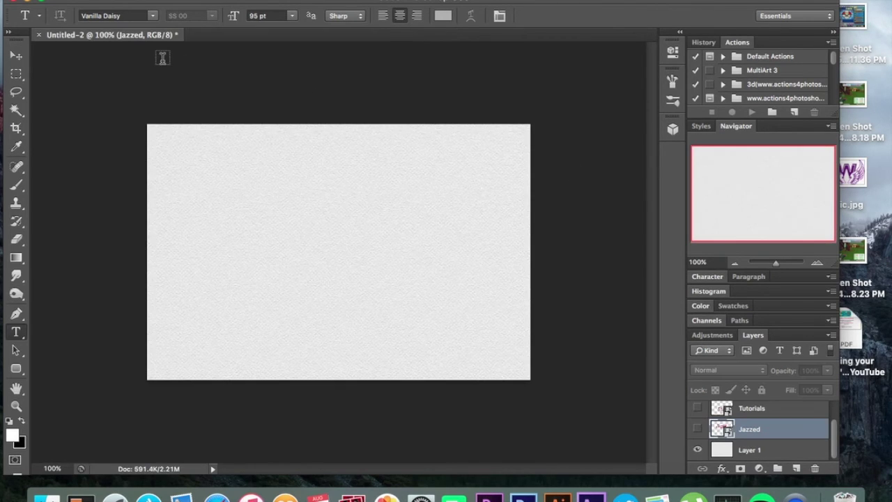
click(698, 429)
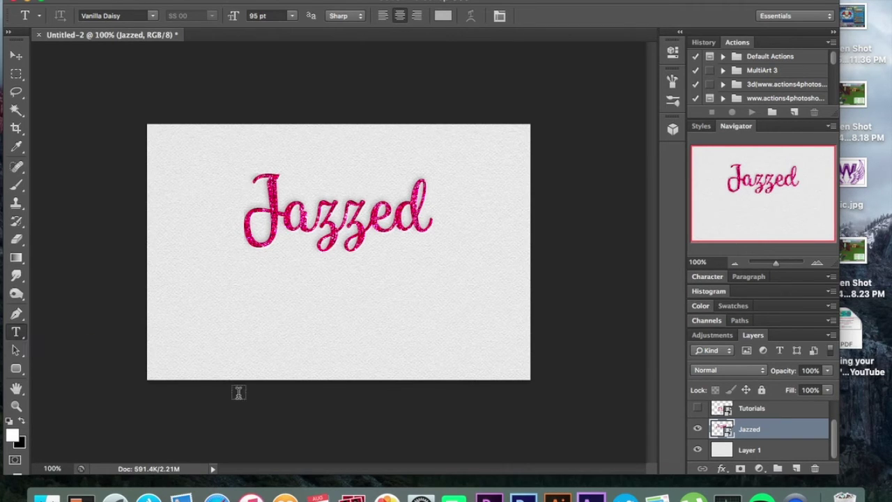
Make the Tutorials smart object and the Curves 1 adjustment layer visible
click(697, 410)
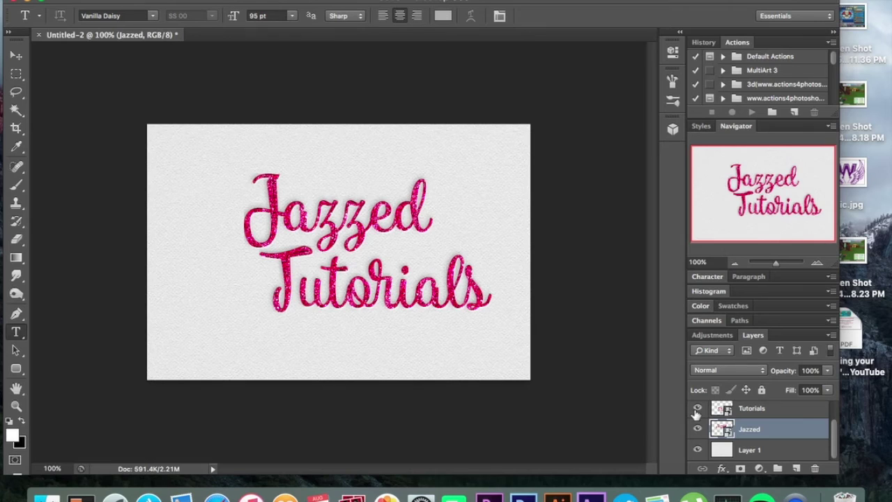
scroll(695, 412, up, 1)
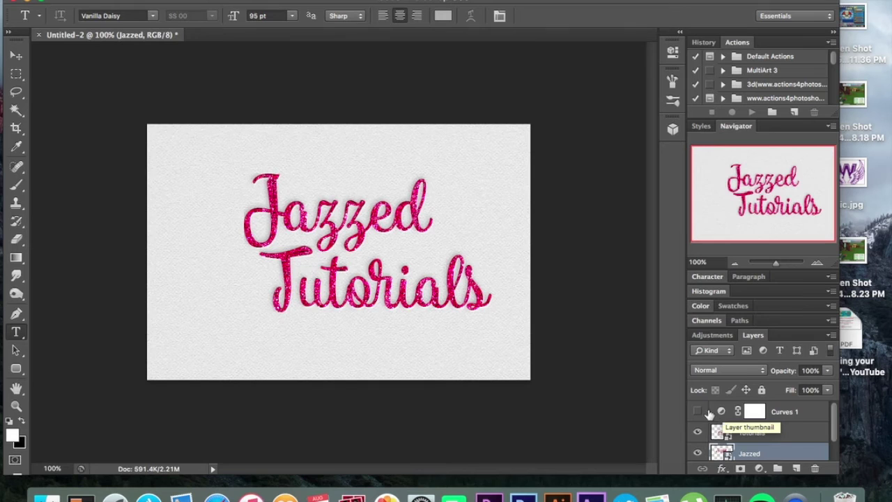
click(697, 411)
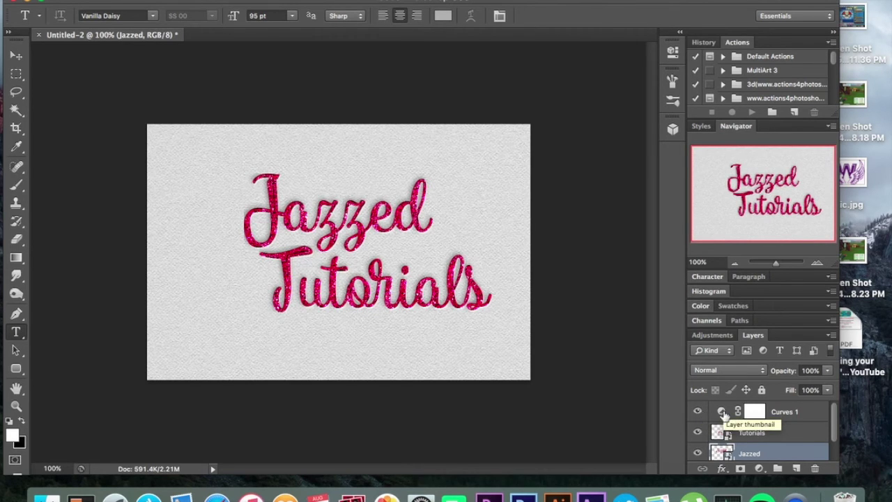
Inspect the input and output values of the Curves 1 adjustment's middle point, and collapse its properties
double_click(721, 411)
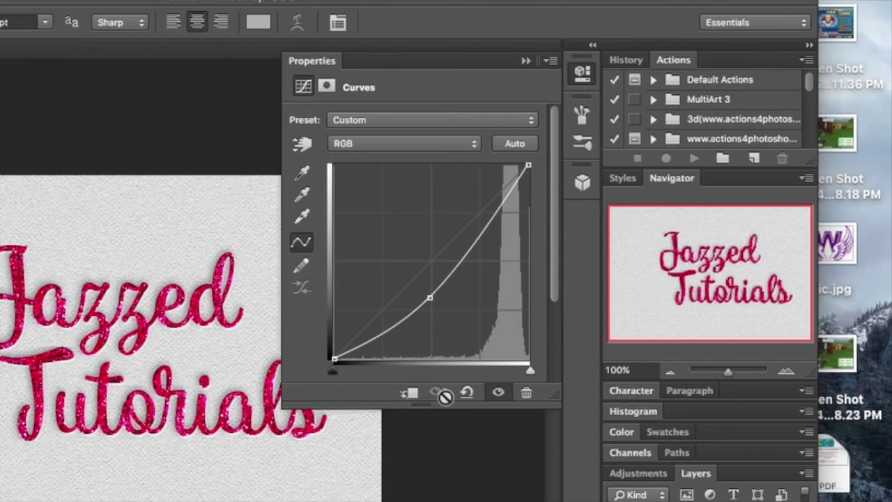
scroll(434, 350, down, 3)
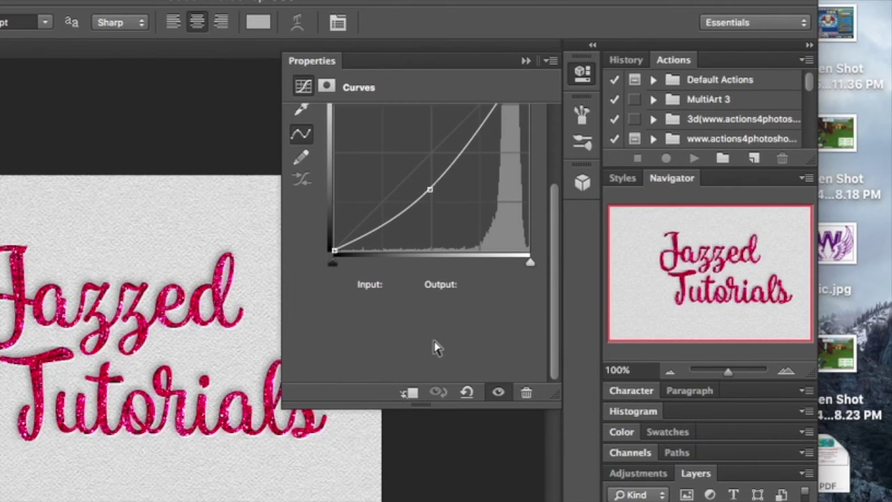
click(429, 191)
click(429, 191)
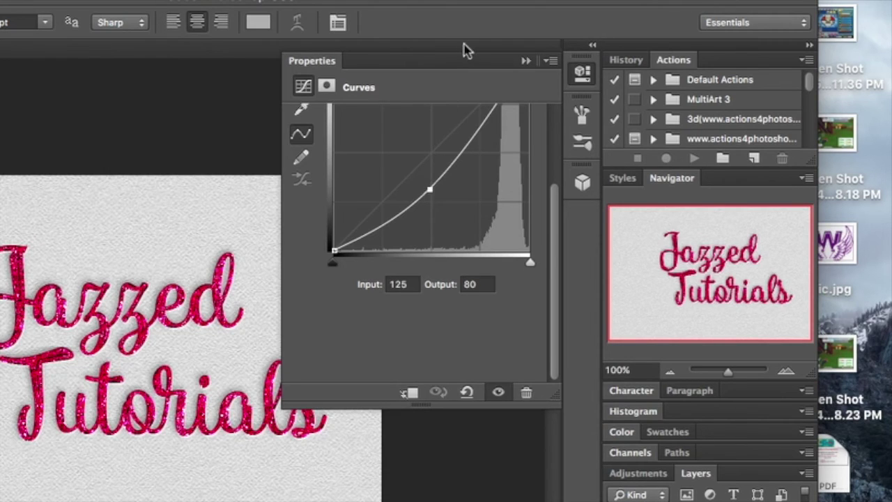
click(526, 60)
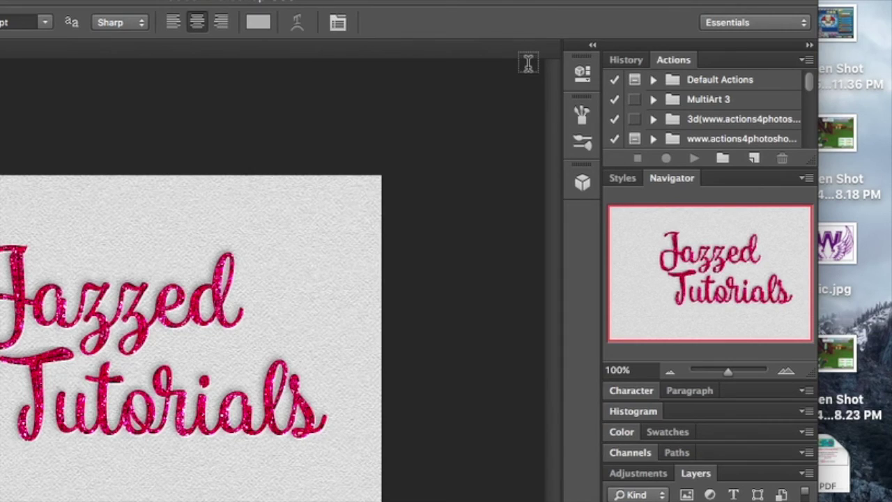